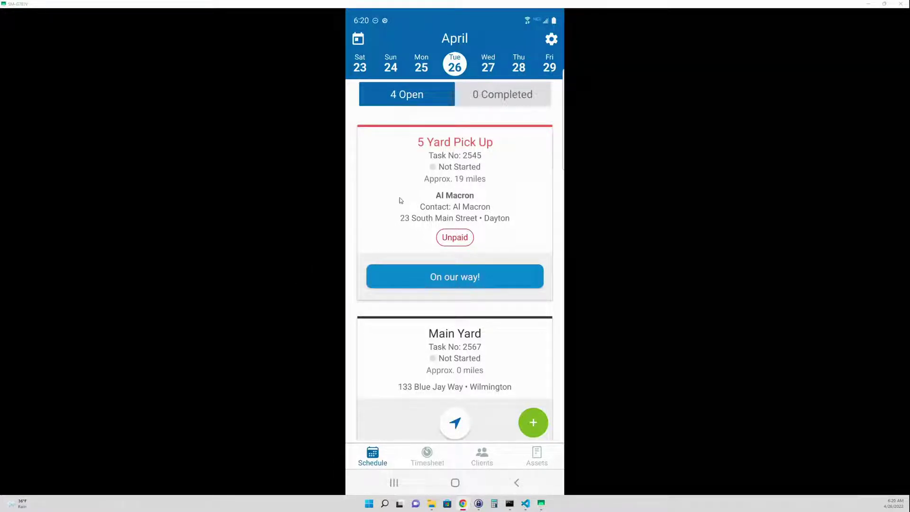
Step: Check Wednesday the 27th's schedule, then switch the schedule to Tuesday, April 26
scroll(400, 200, "down", 10)
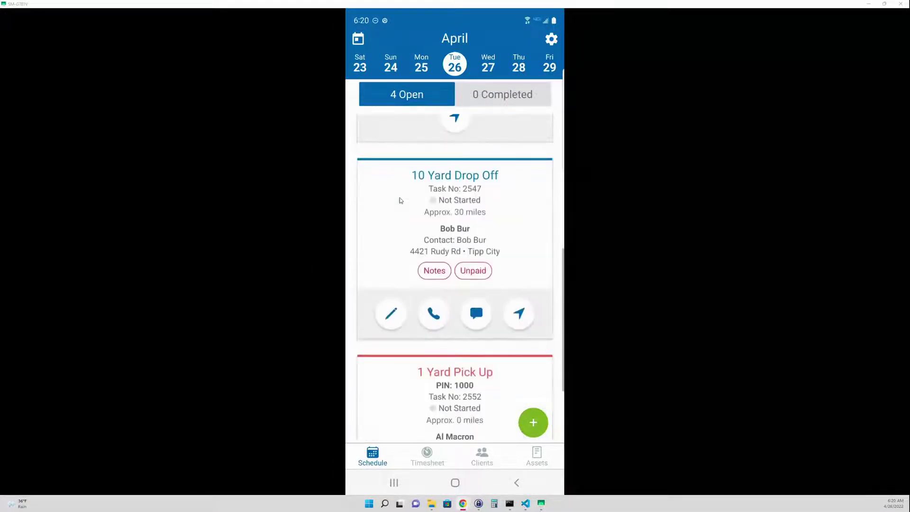
scroll(400, 200, "down", 2)
scroll(400, 200, "up", 10)
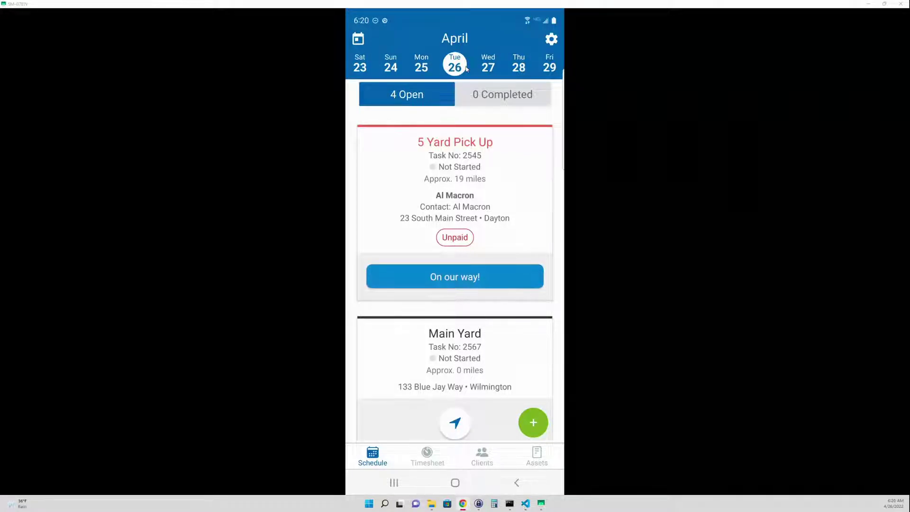
left_click(490, 70)
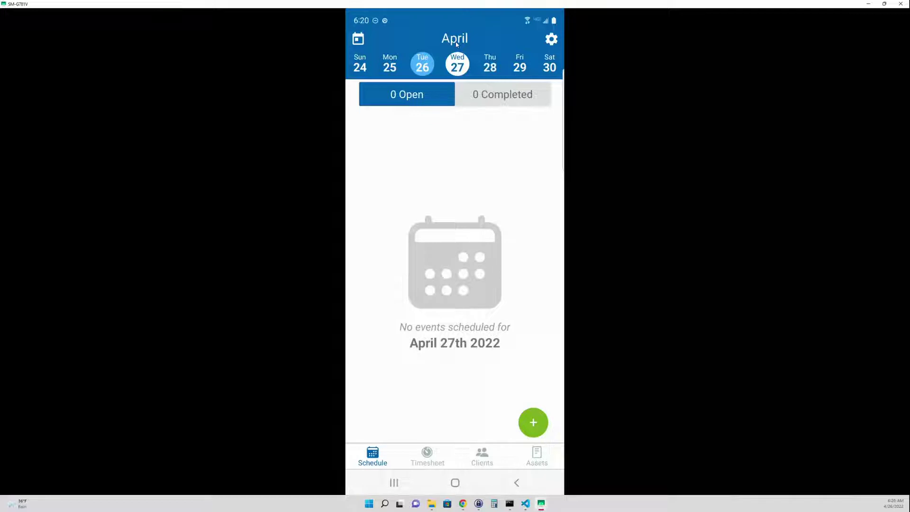
left_click(456, 44)
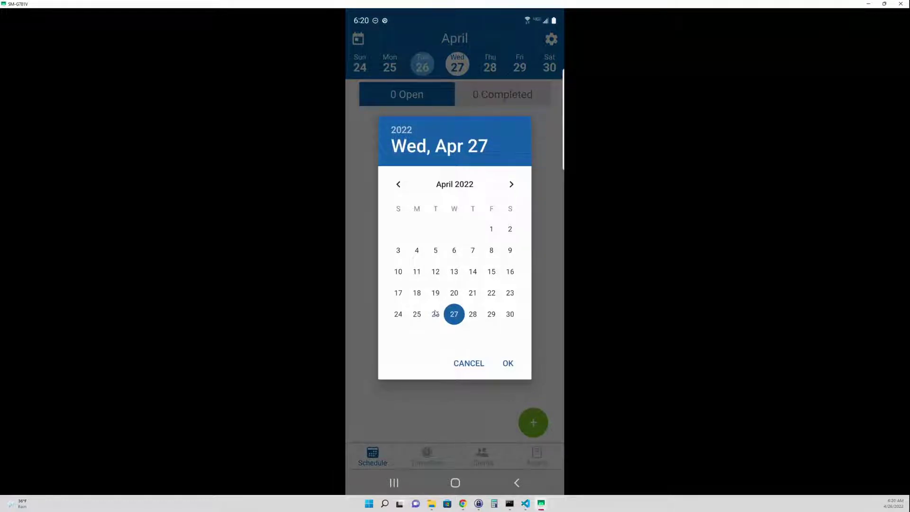
left_click(435, 313)
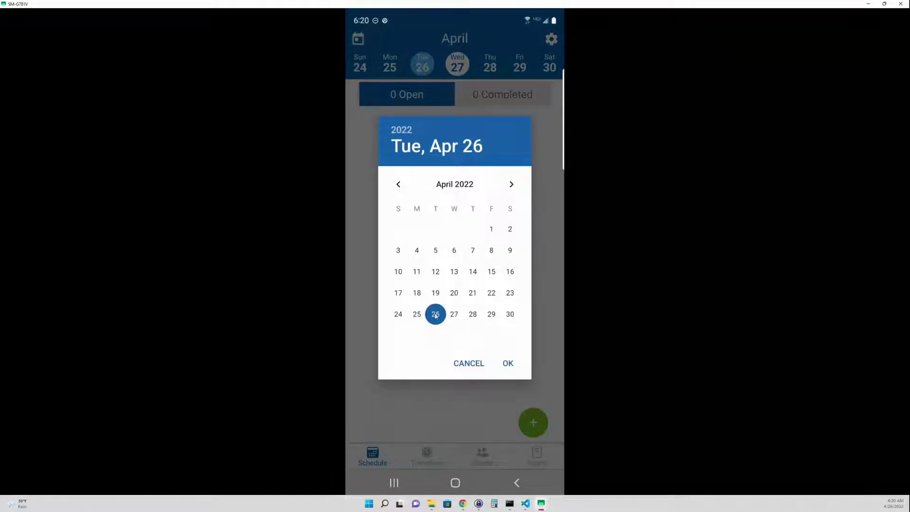
left_click(508, 363)
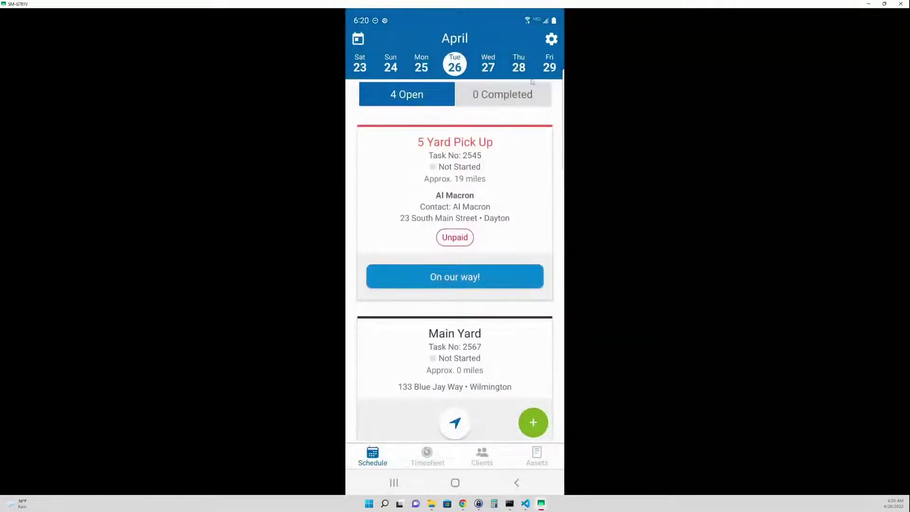
Step: Set Google Maps as the navigation app in the account settings
left_click(551, 40)
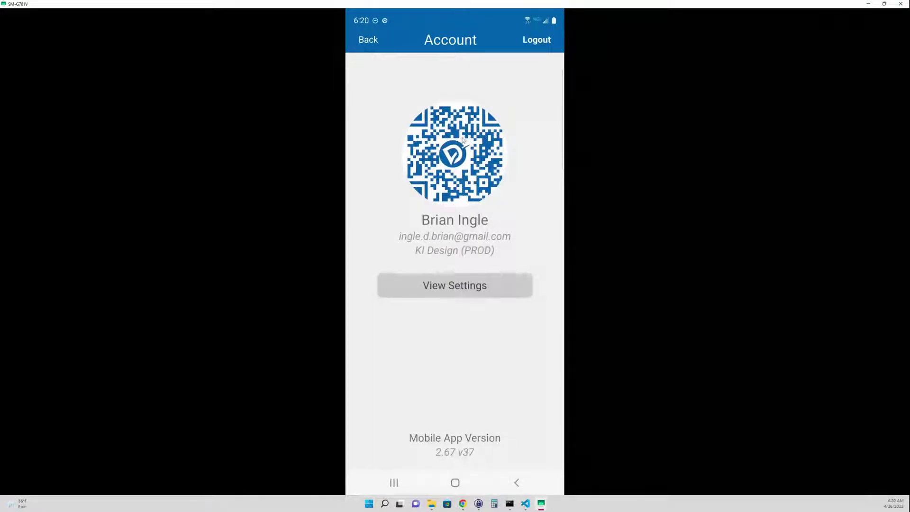
left_click(461, 290)
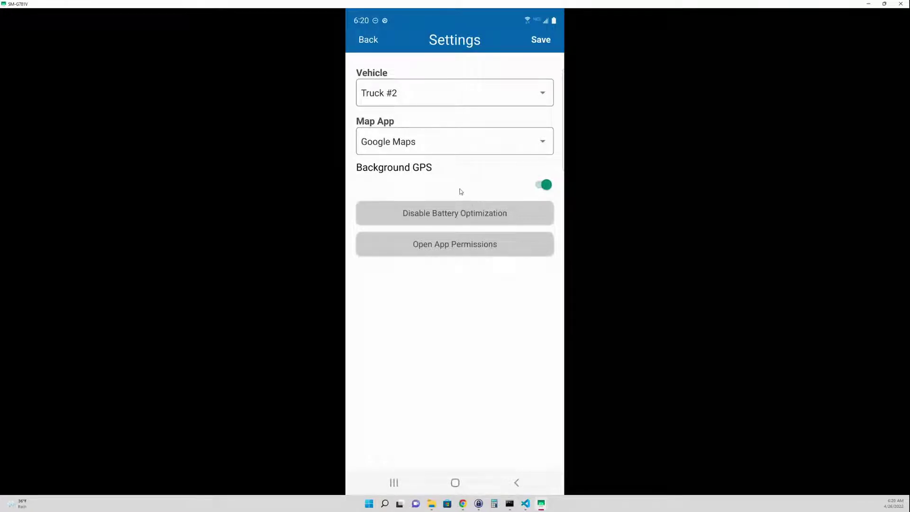
left_click(459, 149)
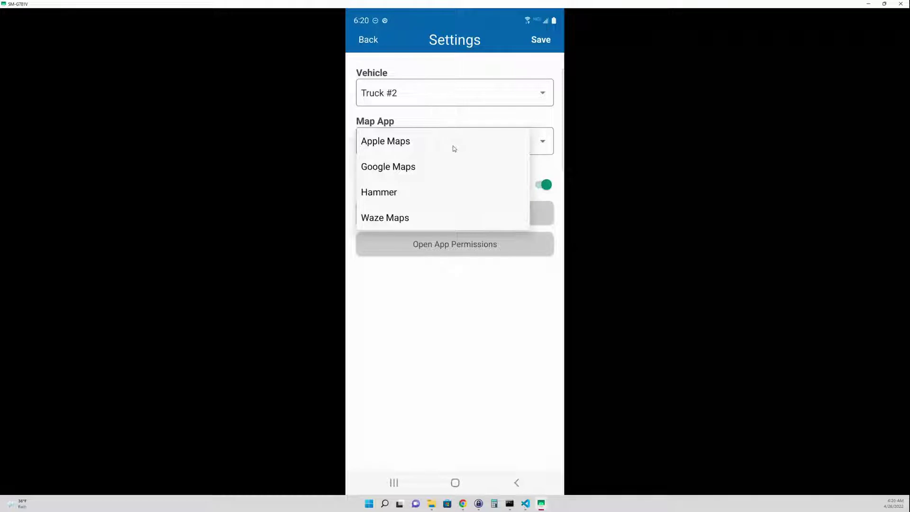
left_click(435, 167)
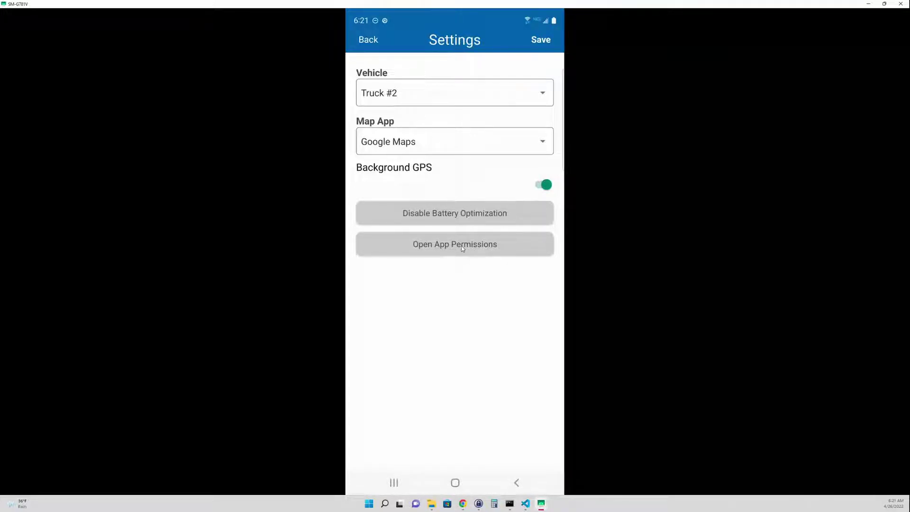
left_click(374, 43)
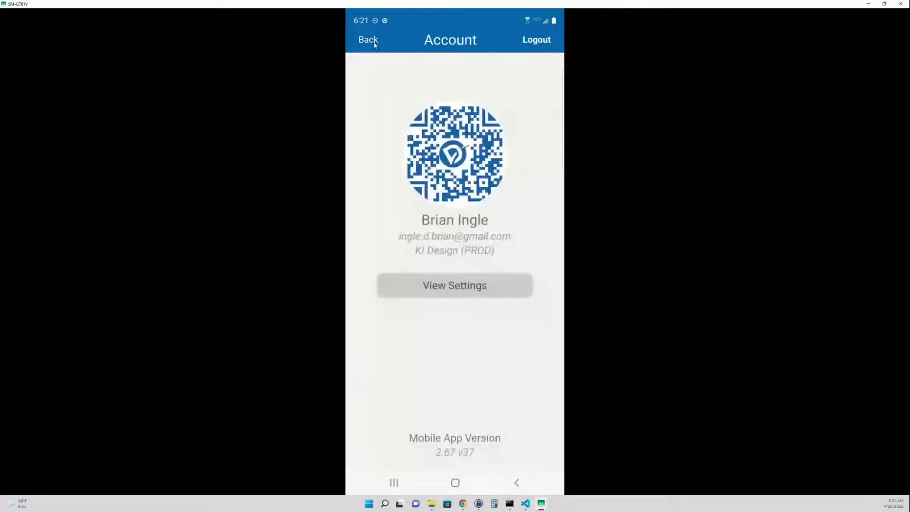
Step: Clock in on the timesheet, starting the shift at 06:21 AM
left_click(369, 41)
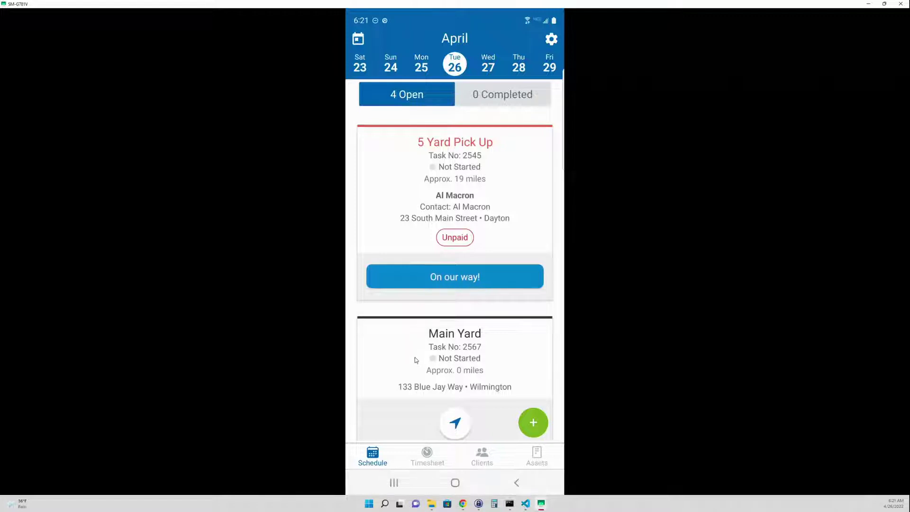
left_click(429, 456)
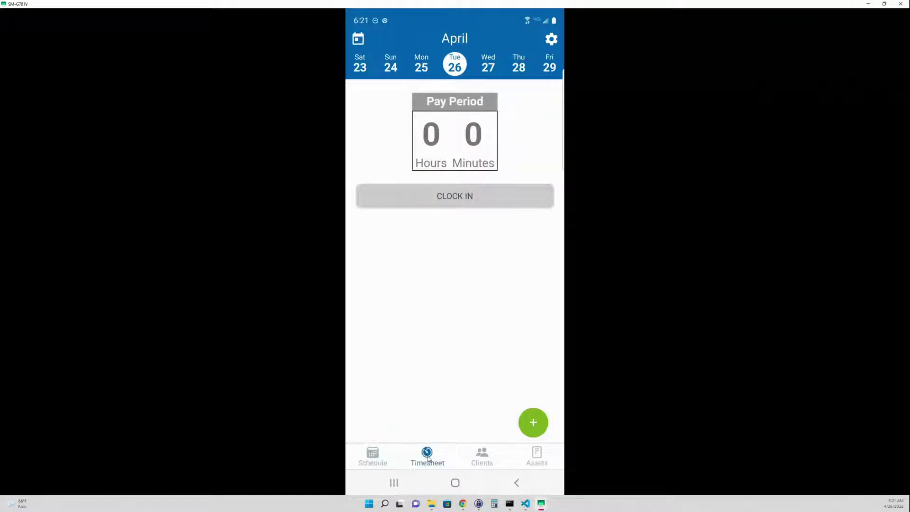
left_click(448, 201)
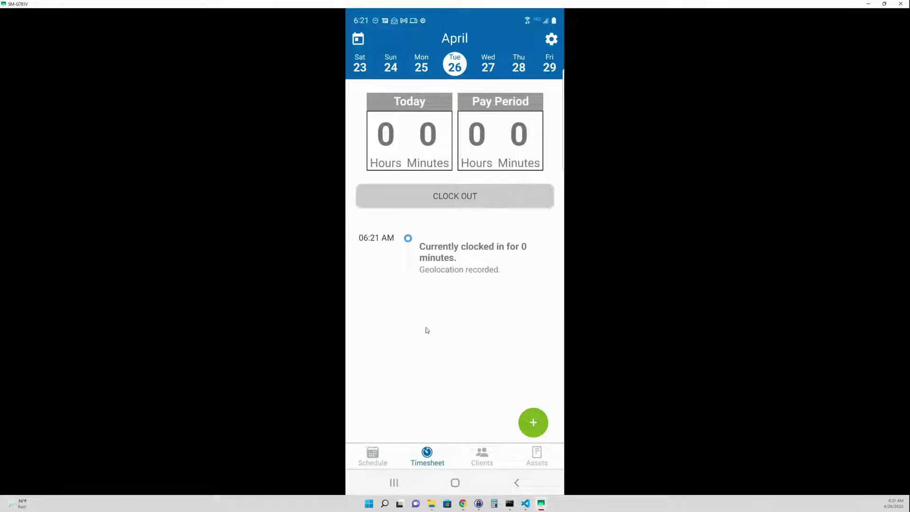
Step: Show the Clients page listing the two saved clients and their addresses
left_click(486, 454)
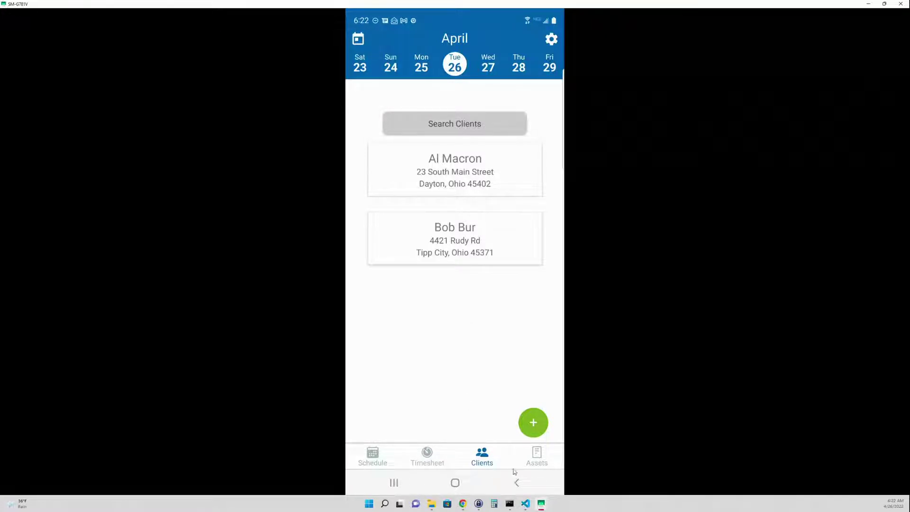
Step: Open Assets Management with Yard Drop, Track Asset, Open Tasks, Map and Current Yard Counts
left_click(538, 460)
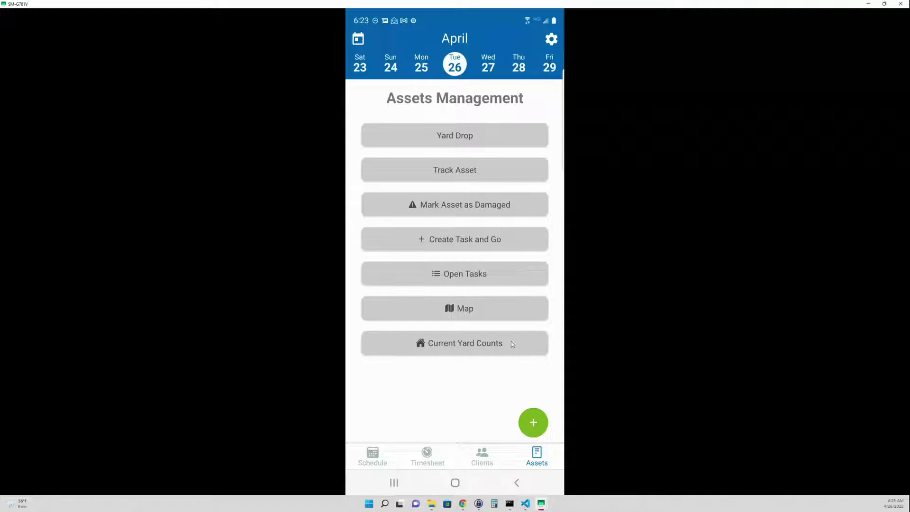
Step: Go back to the Tuesday, April 26 schedule and view, then close, the quick-add options
left_click(379, 455)
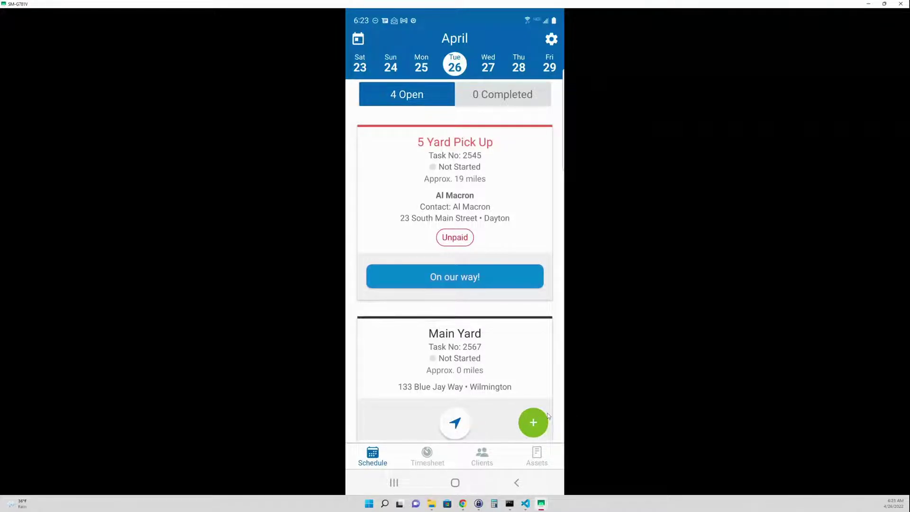
left_click(534, 425)
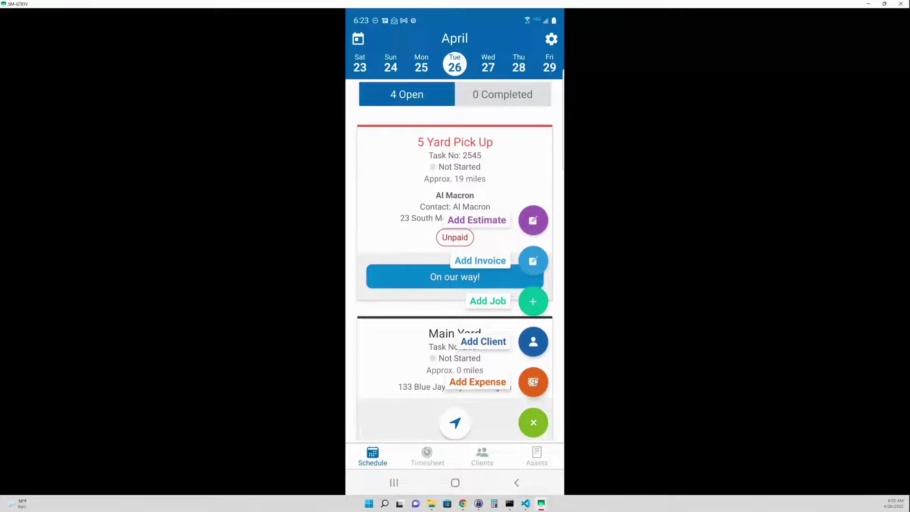
left_click(535, 423)
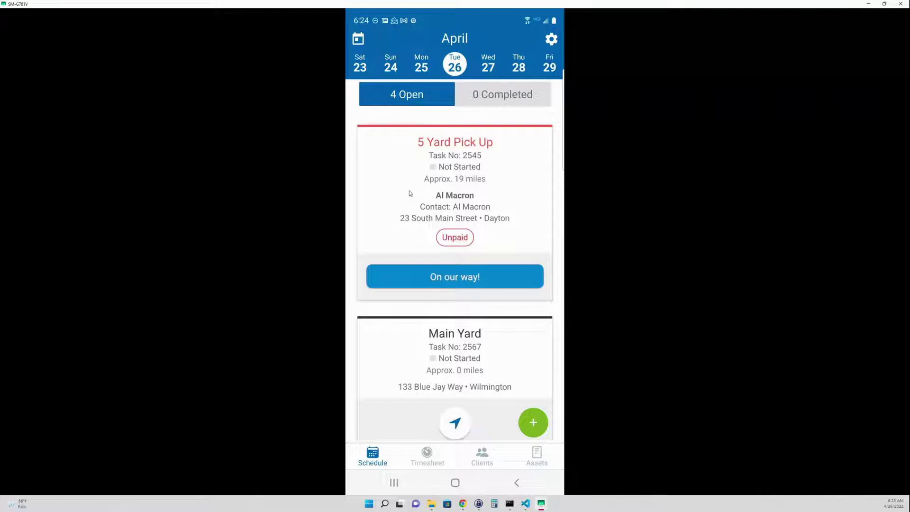
Step: Try starting the 10 Yard Drop Off task, triggering the Can't Start Task warning
scroll(398, 186, "down", 1)
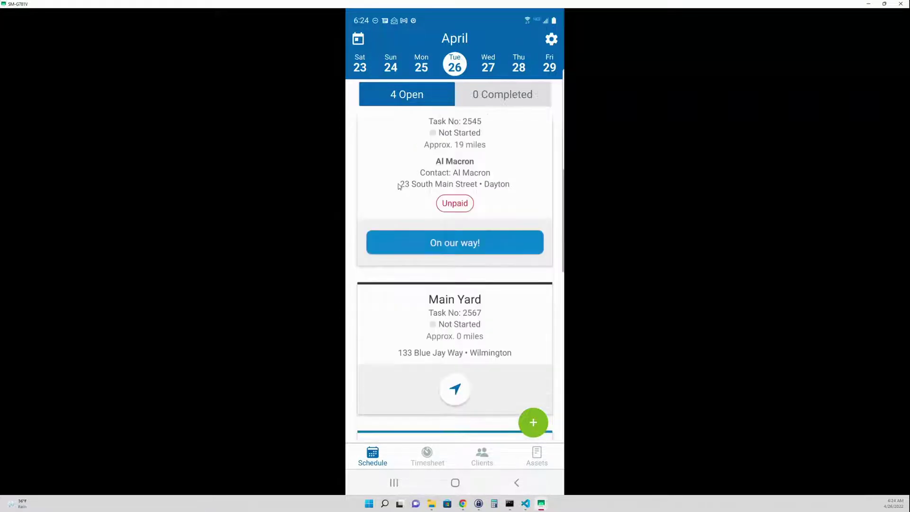
scroll(398, 186, "down", 3)
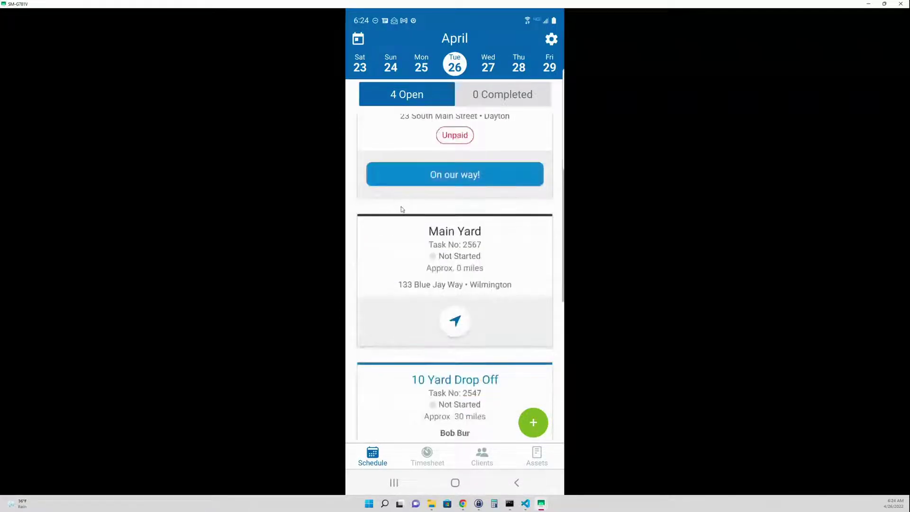
scroll(403, 215, "down", 4)
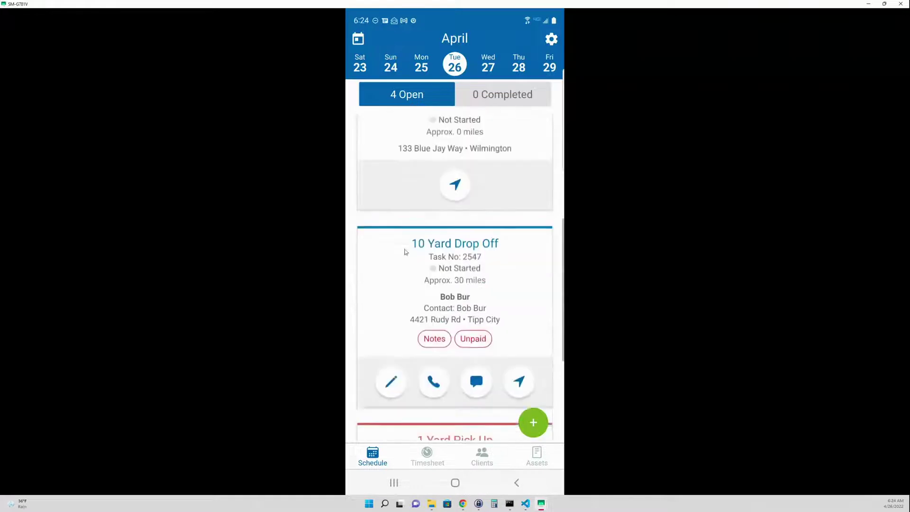
scroll(406, 254, "down", 2)
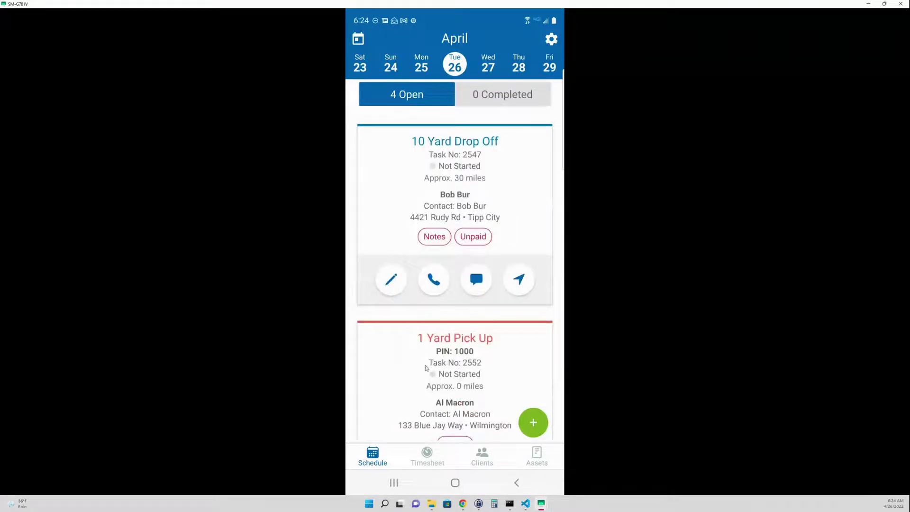
scroll(441, 326, "up", 10)
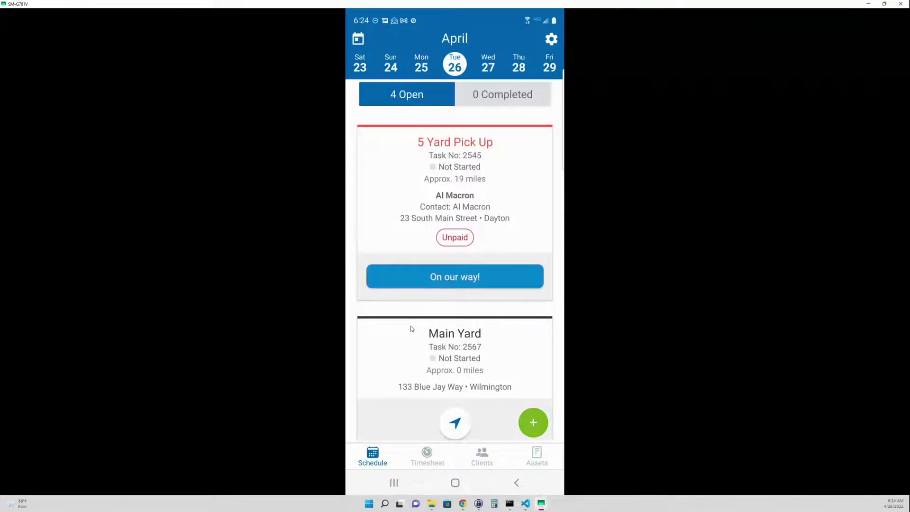
scroll(411, 328, "down", 5)
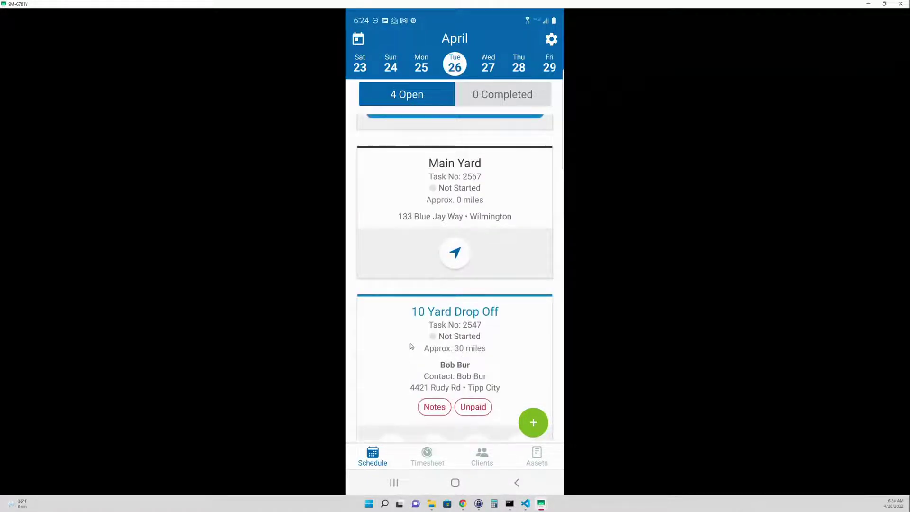
left_click(411, 346)
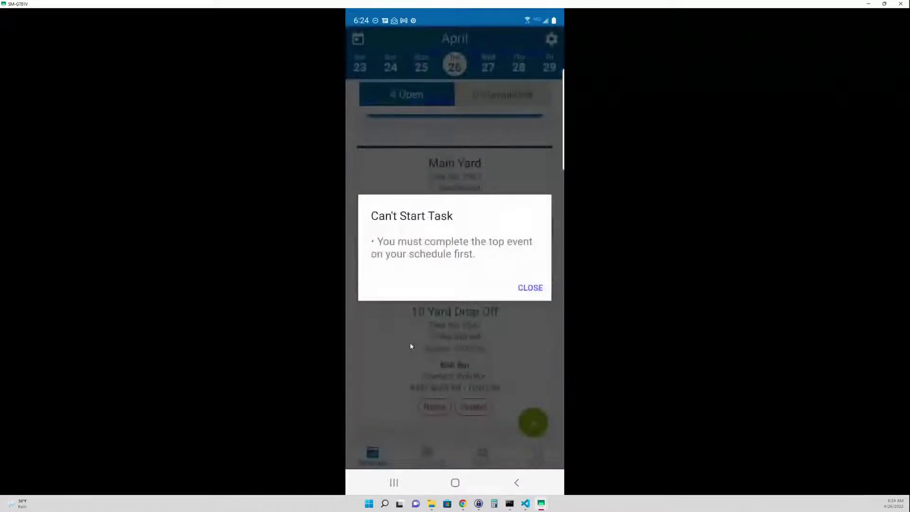
Step: Close the Can't Start Task warning and return to the top of the schedule
left_click(531, 289)
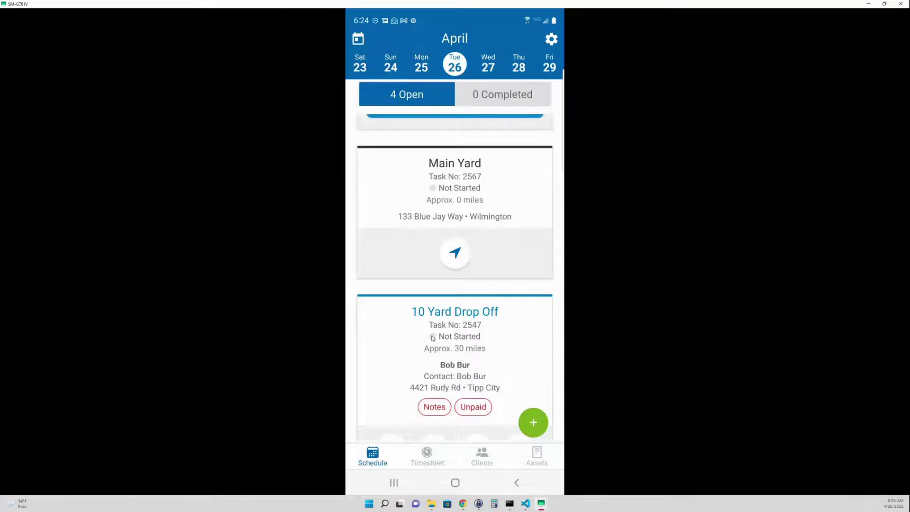
scroll(433, 338, "up", 3)
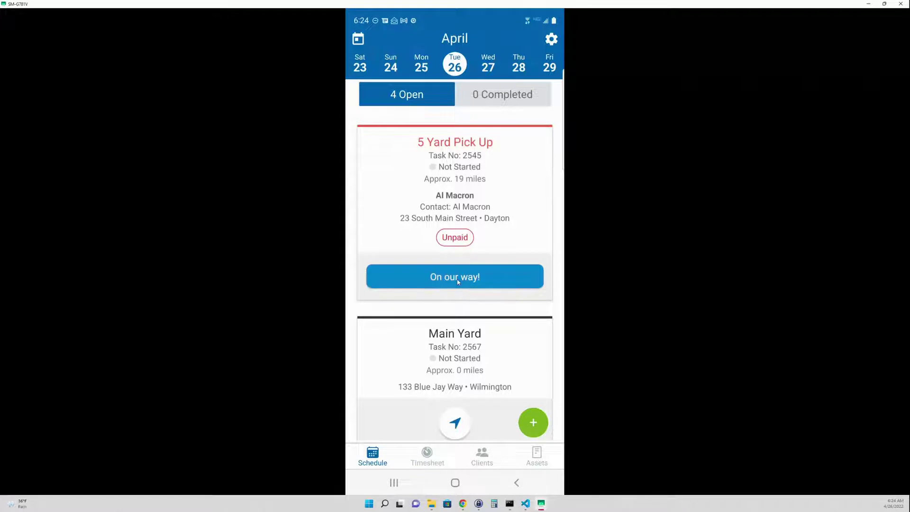
Step: Mark 5 Yard Pick Up #2545 On our way, confirming the unpaid rental, giving ETA 7:08 AM
left_click(485, 197)
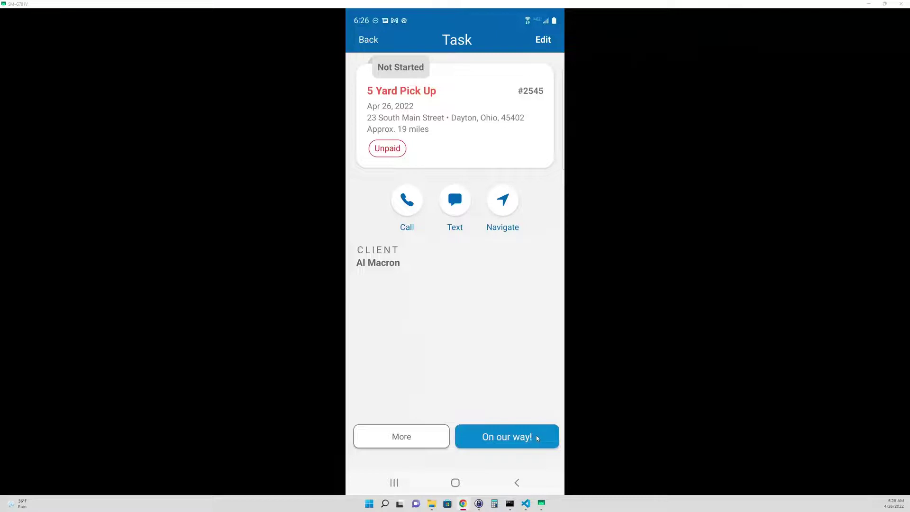
left_click(538, 438)
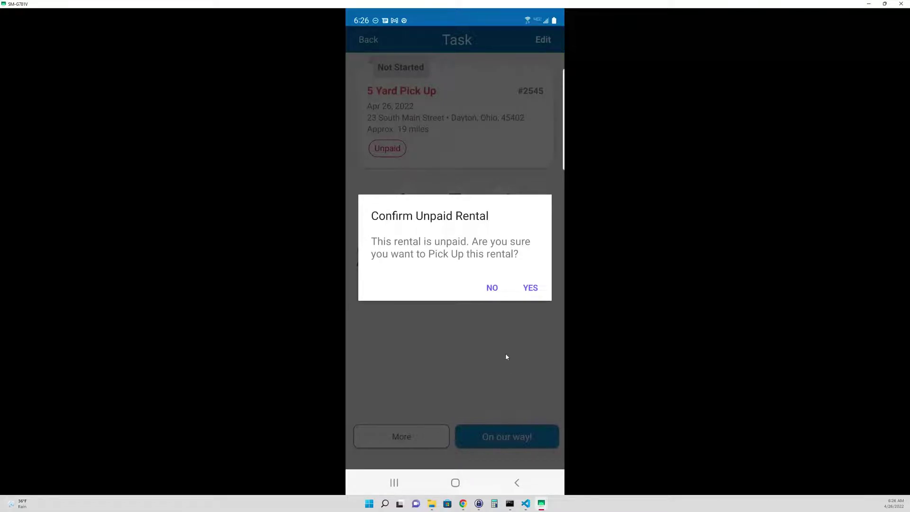
left_click(531, 289)
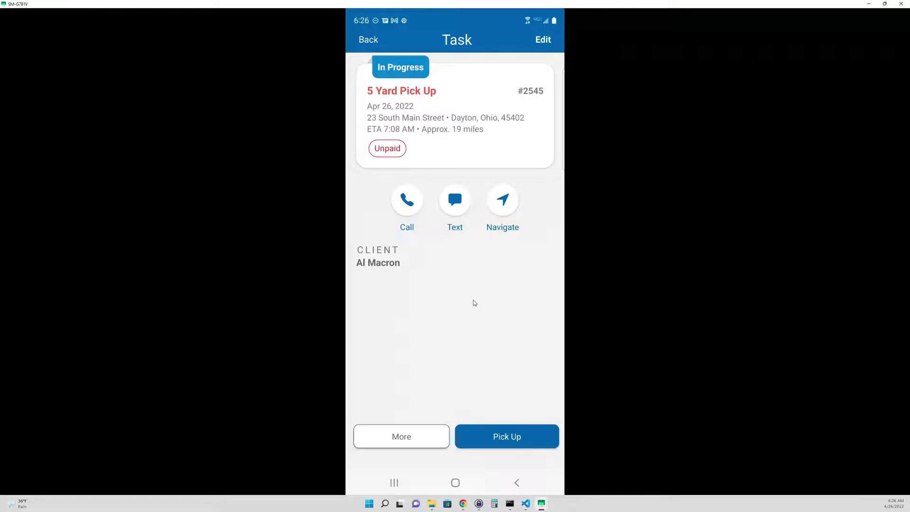
left_click(501, 209)
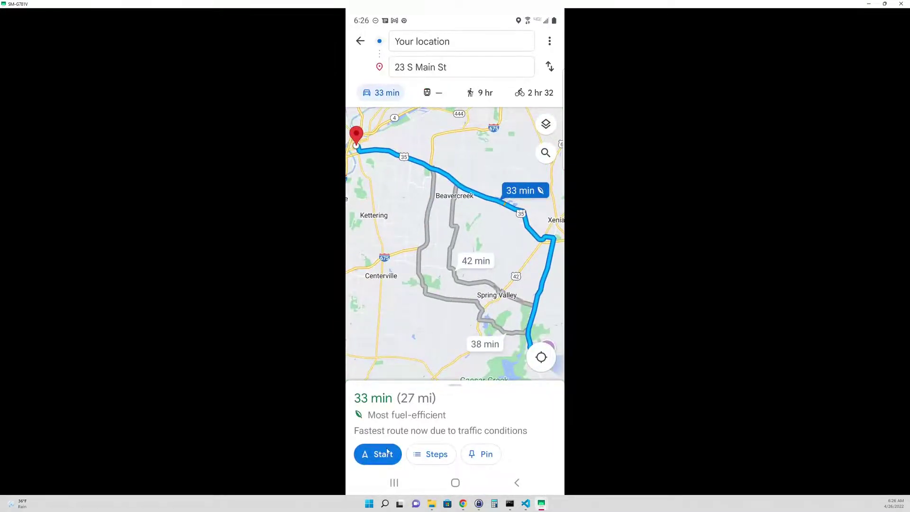
left_click(517, 483)
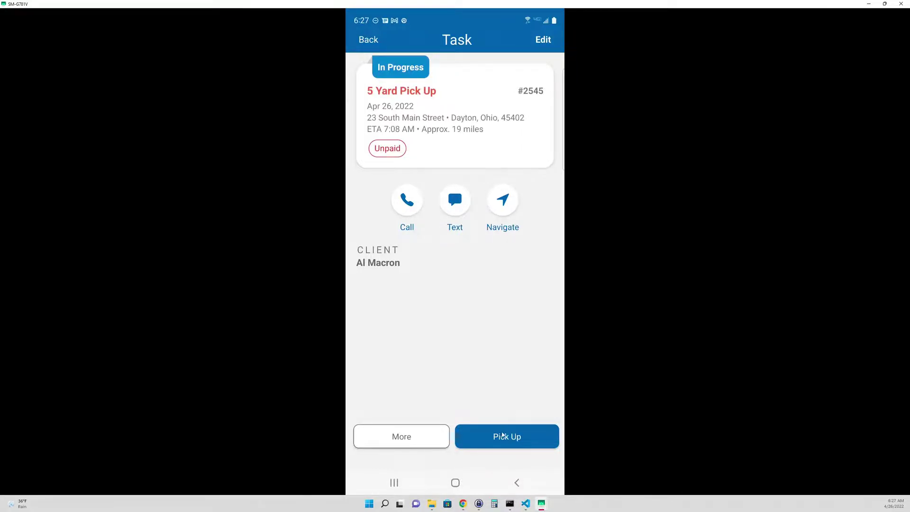
left_click(503, 439)
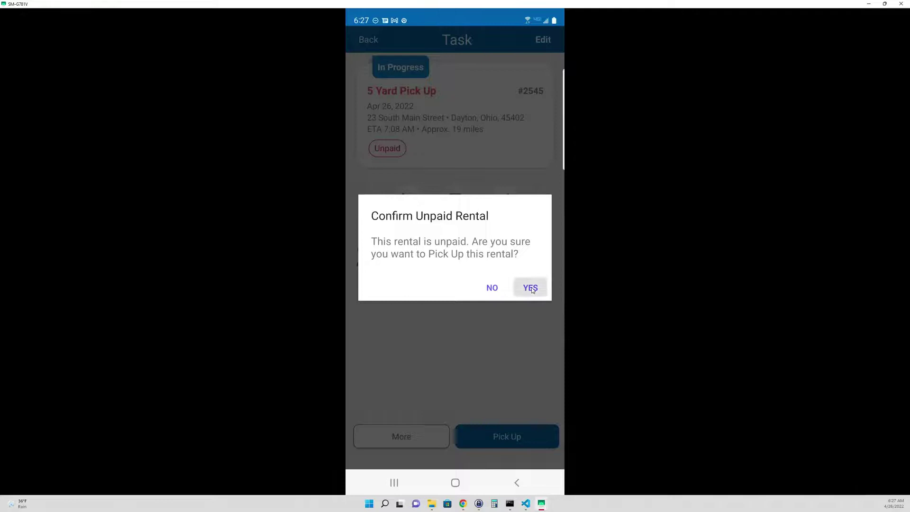
left_click(531, 288)
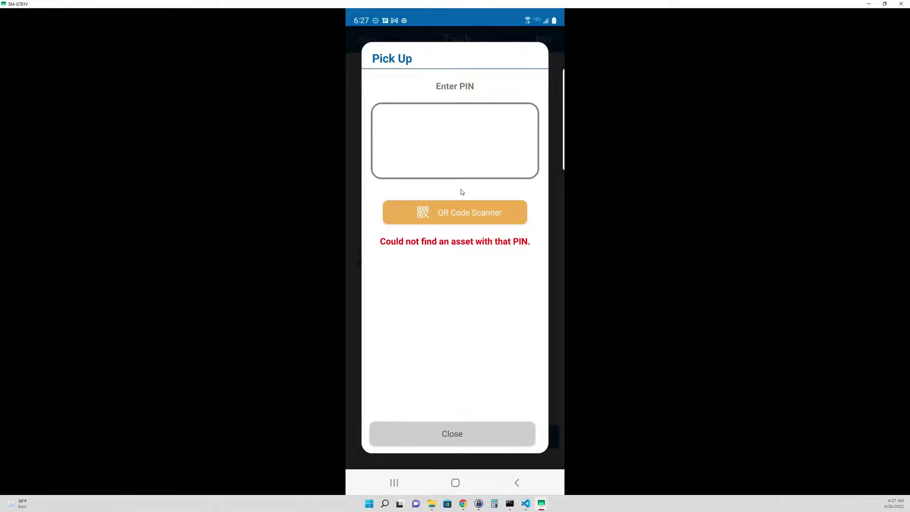
left_click(451, 146)
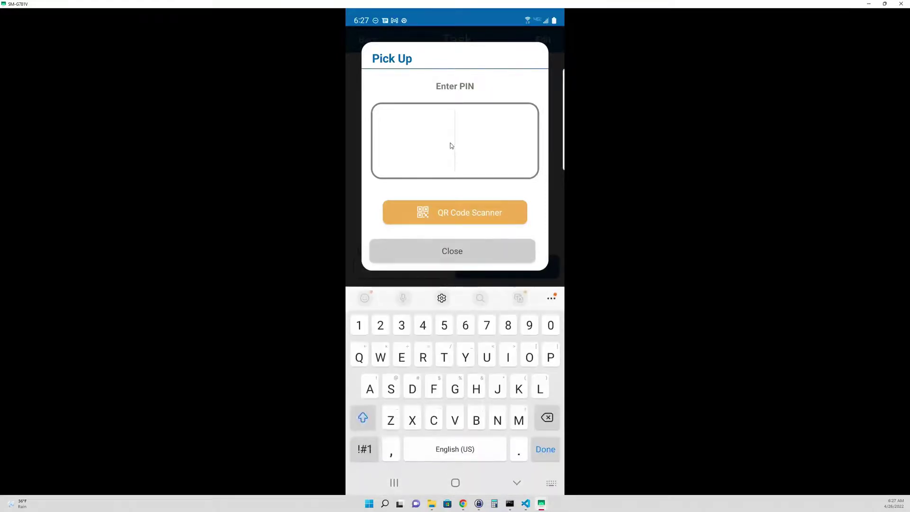
type("0500")
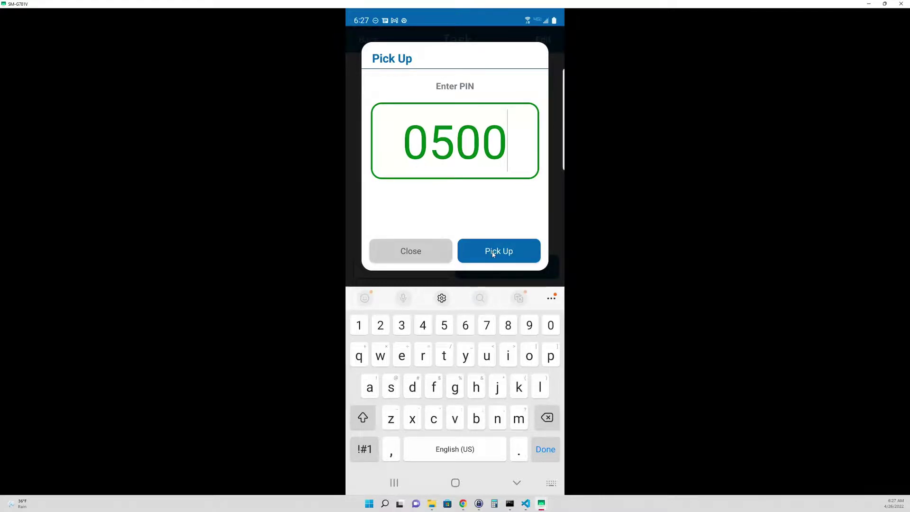
left_click(493, 255)
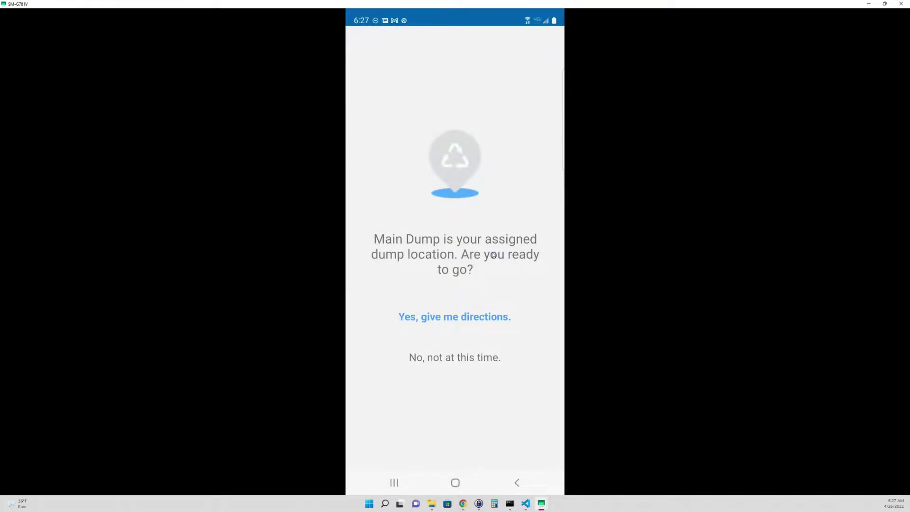
left_click(453, 318)
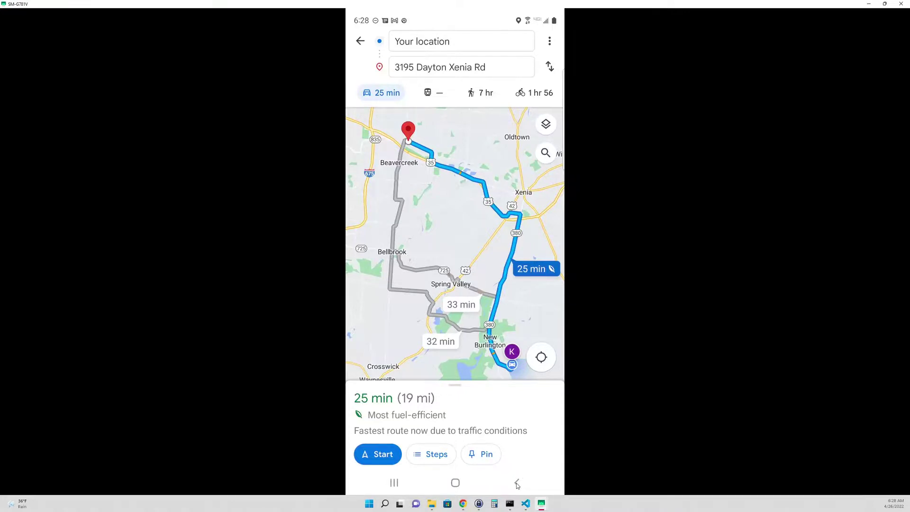
left_click(517, 483)
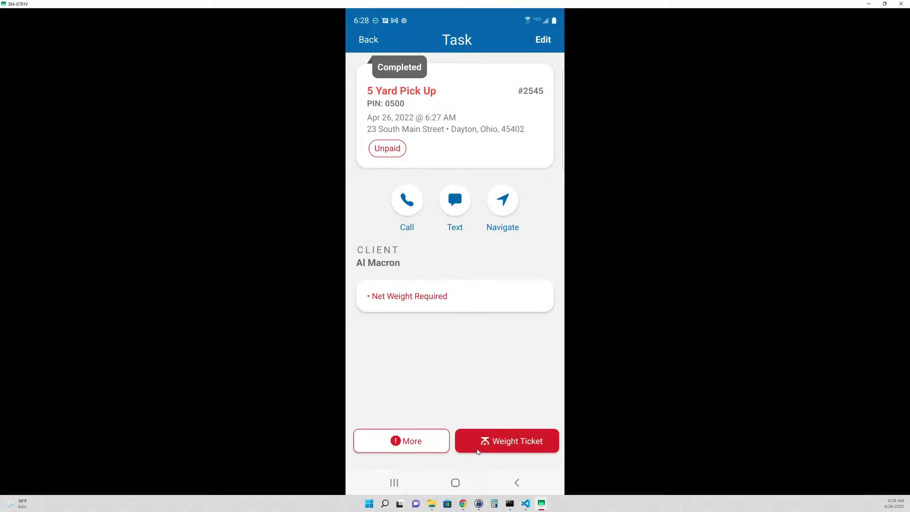
Step: Save a weight ticket with net weight 3.9 tons, then bring up the More Actions list
left_click(479, 450)
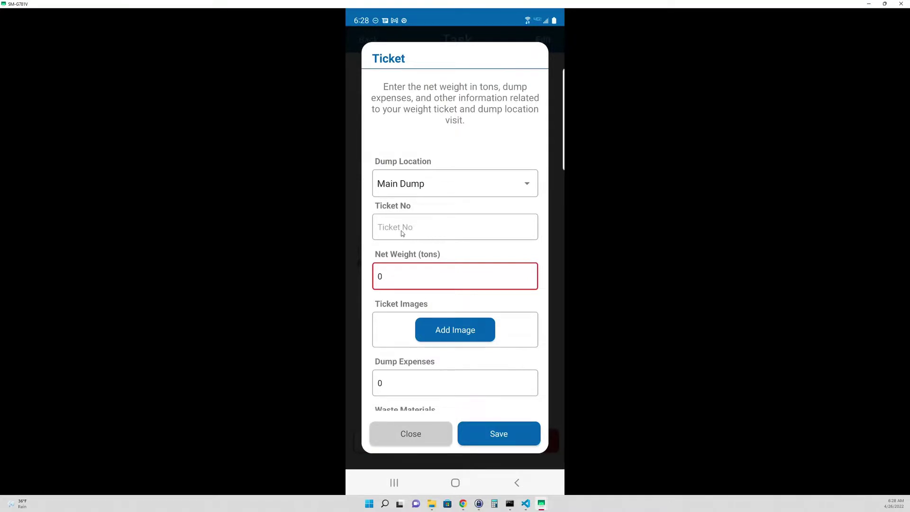
left_click(393, 279)
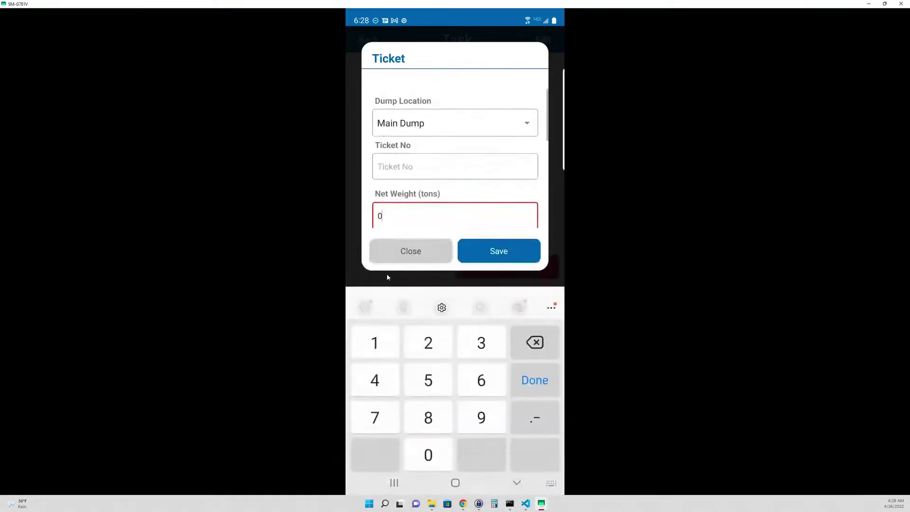
left_click(518, 337)
left_click(488, 336)
left_click(535, 408)
left_click(472, 409)
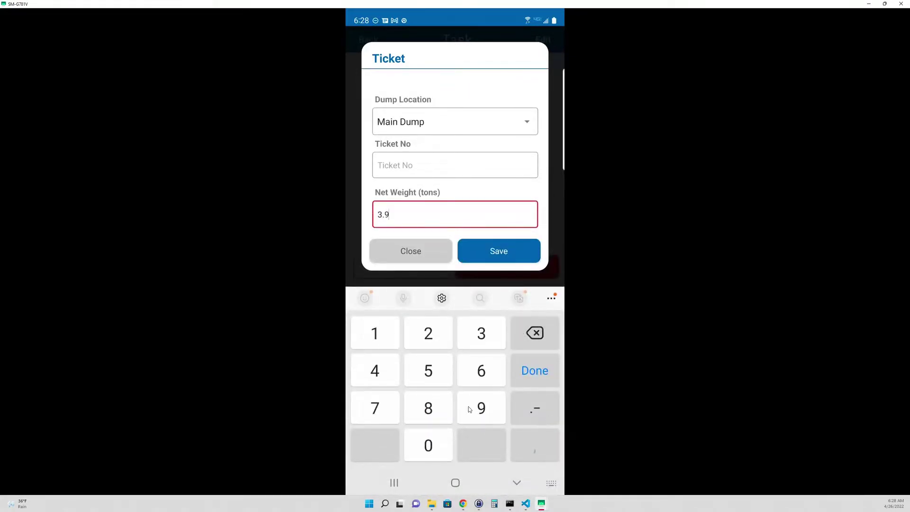
left_click(536, 365)
scroll(401, 239, "down", 1)
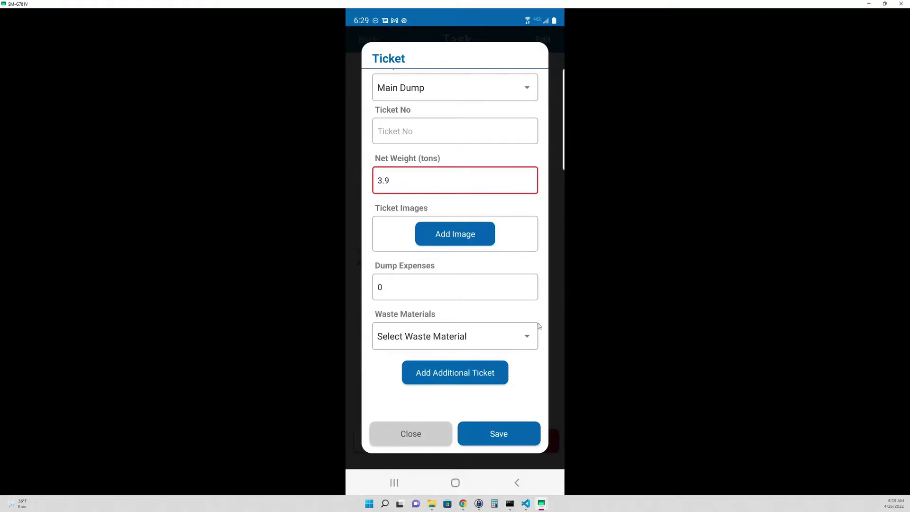
left_click(507, 433)
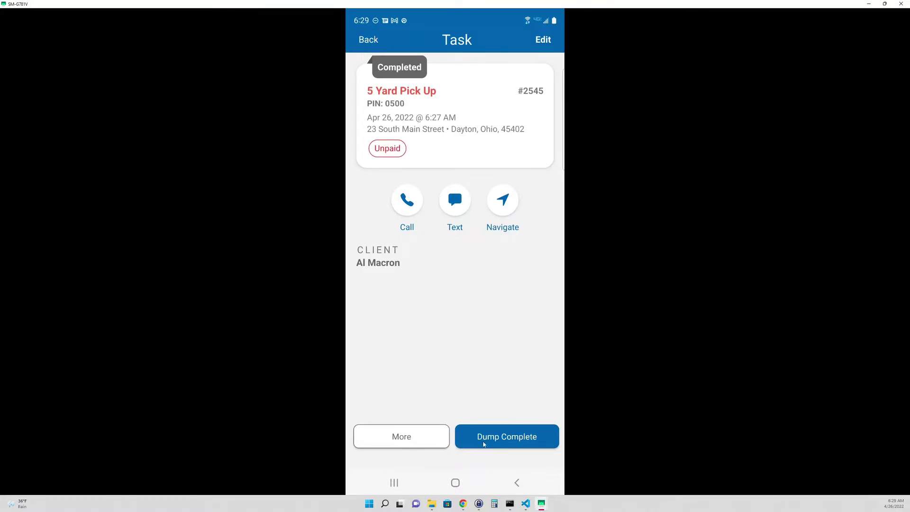
left_click(418, 441)
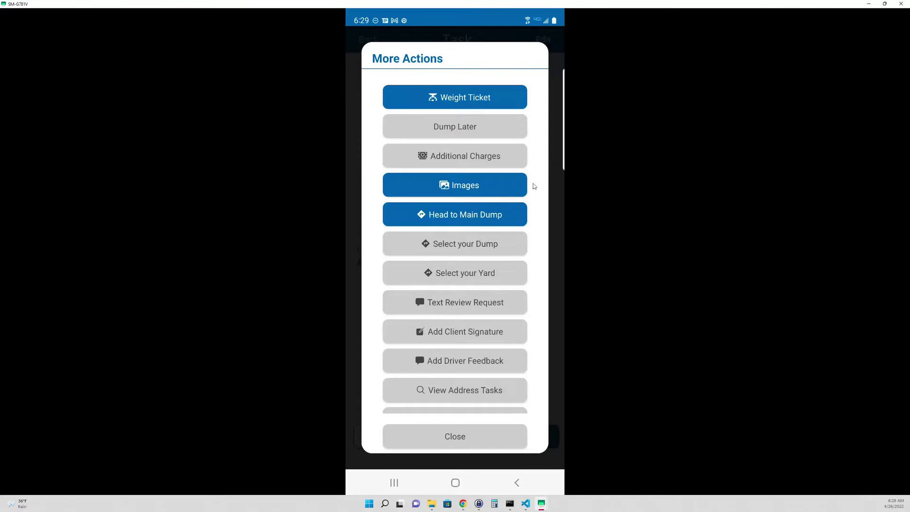
Step: Dismiss the More Actions list and mark the dump complete for task #2545
left_click(466, 445)
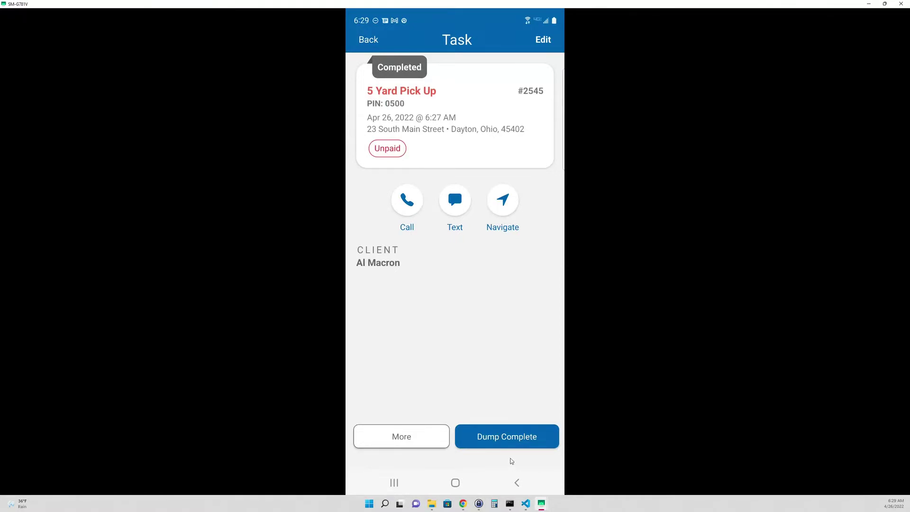
left_click(532, 442)
Step: Back on the April 26 schedule, check completed pickup #2545, then return to the 3 open tasks
left_click(372, 42)
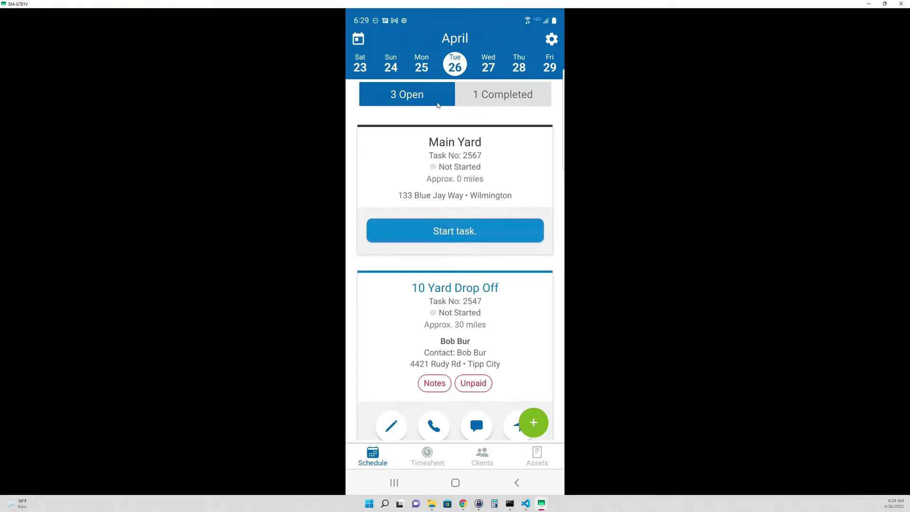
left_click(508, 96)
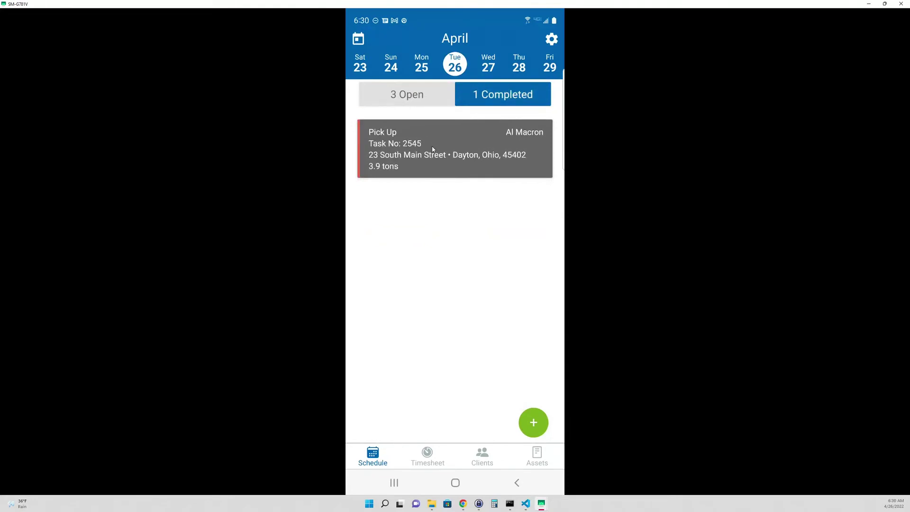
left_click(413, 98)
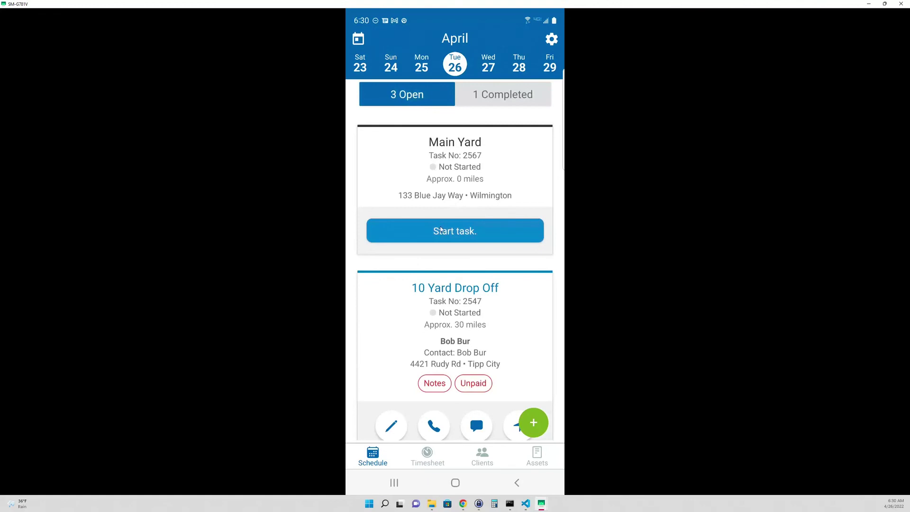
scroll(417, 260, "down", 3)
scroll(433, 291, "up", 3)
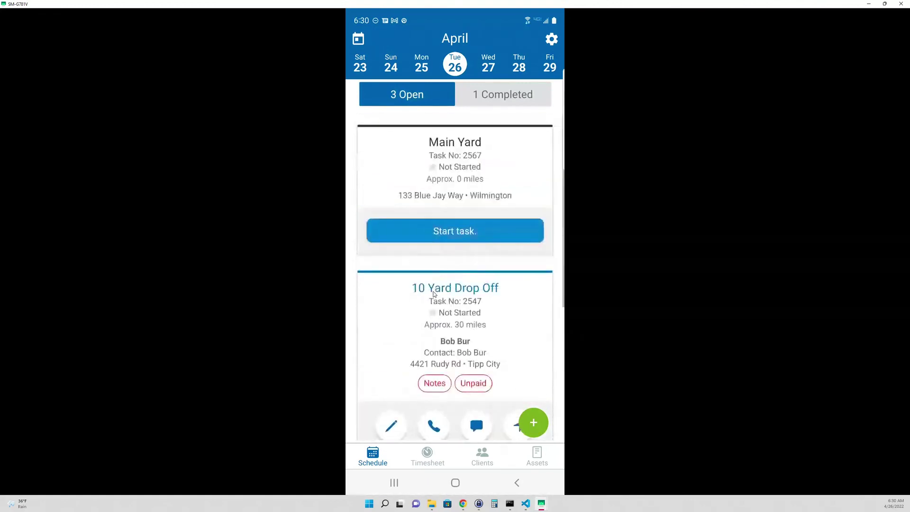